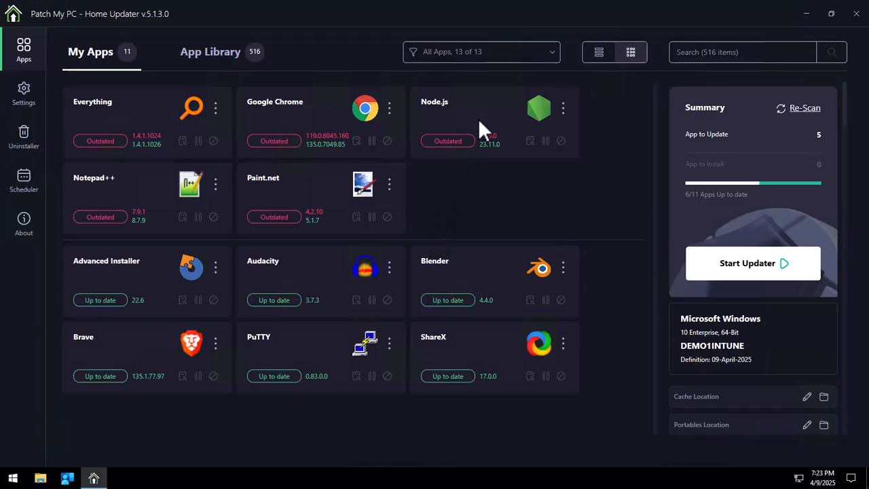
- Filter the App Library to the Web Browsers category only and look through the matching apps
{"action": "left_click", "coordinate": [225, 57]}
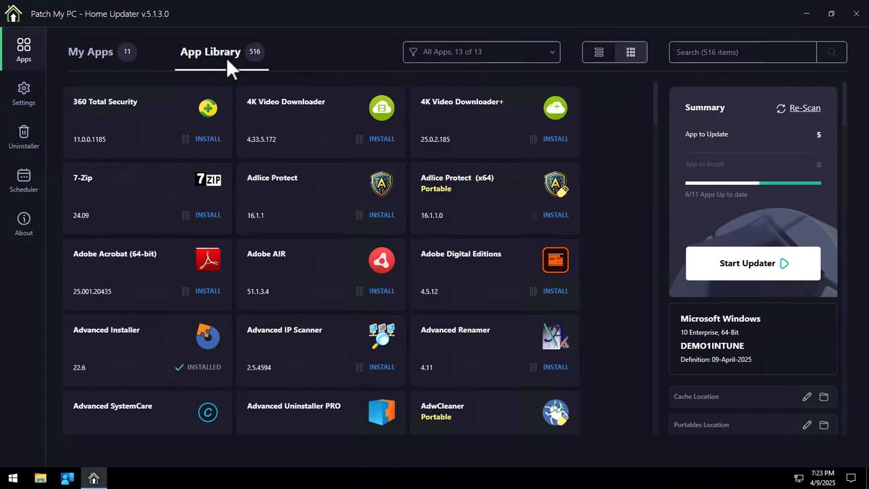
{"action": "left_click", "coordinate": [550, 56]}
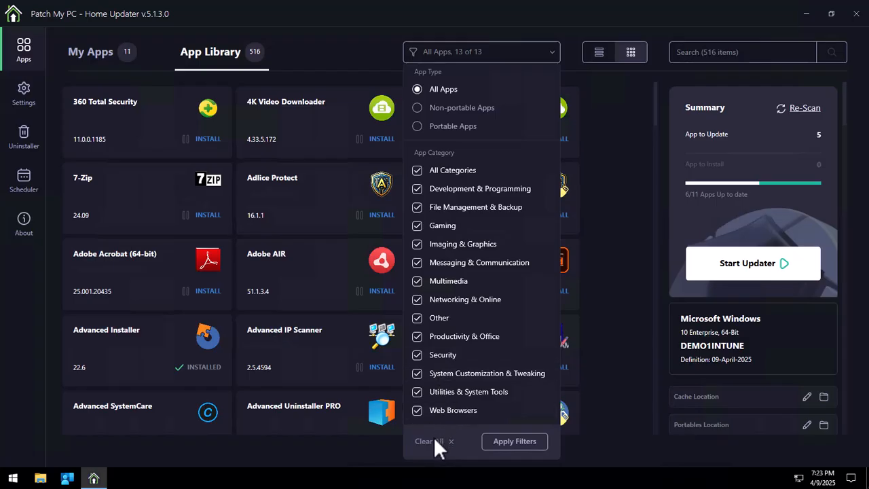
{"action": "left_click", "coordinate": [448, 169]}
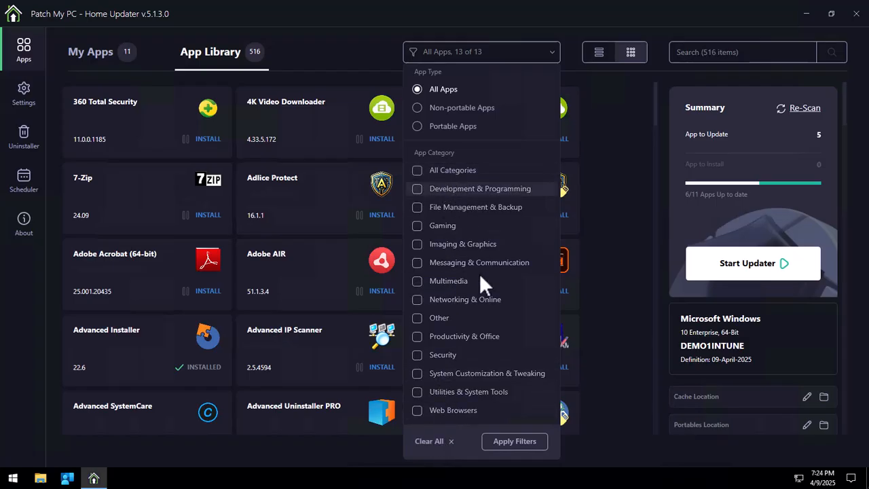
{"action": "left_click", "coordinate": [469, 406]}
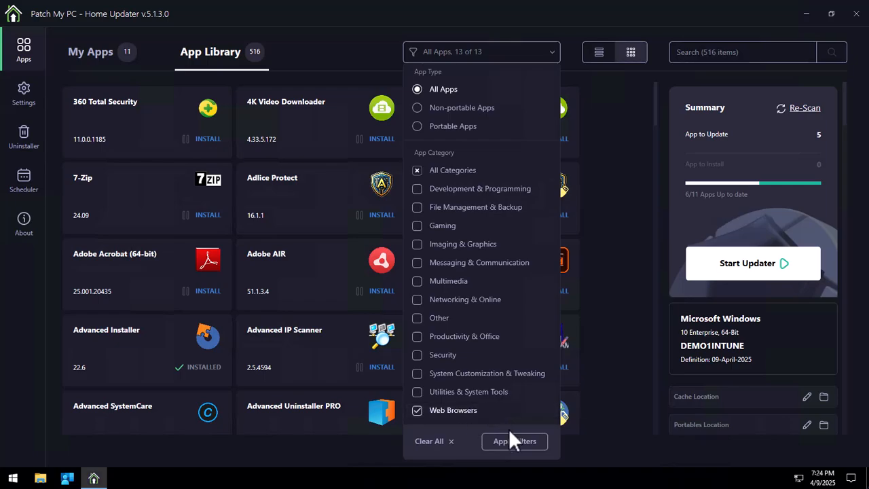
{"action": "left_click", "coordinate": [512, 441]}
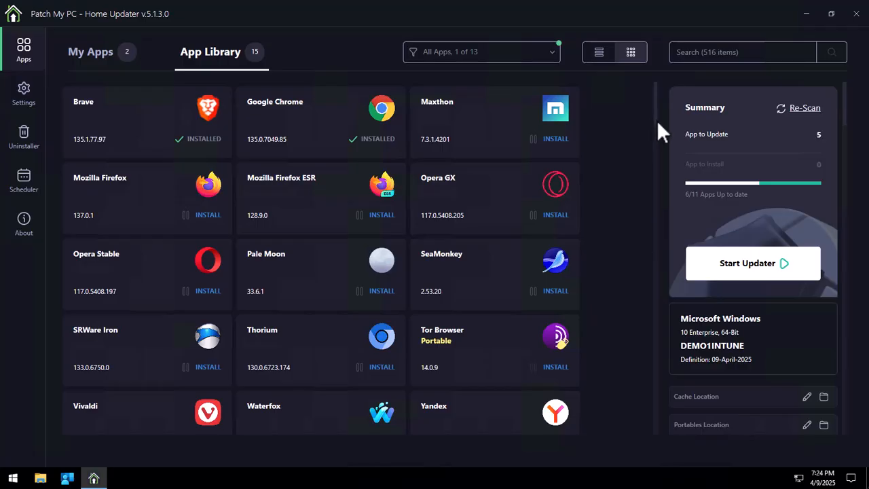
{"action": "scroll", "coordinate": [645, 398], "scroll_direction": "down", "scroll_amount": 1}
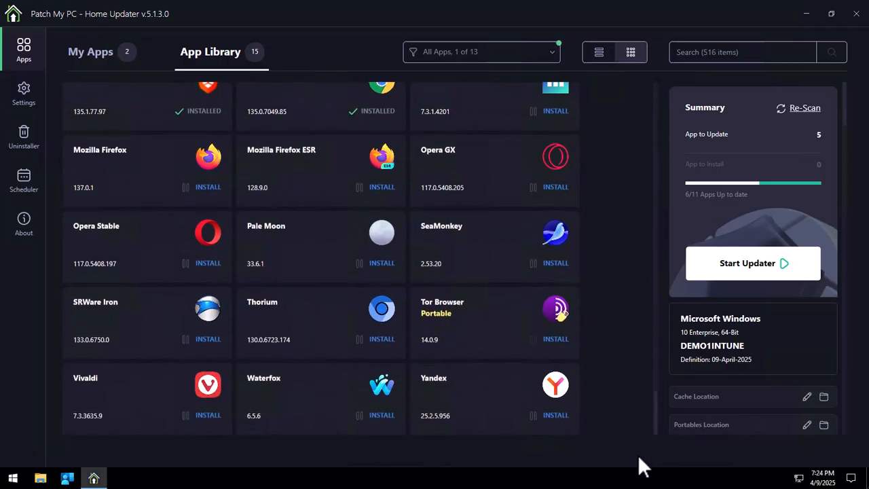
{"action": "scroll", "coordinate": [633, 264], "scroll_direction": "up", "scroll_amount": 1}
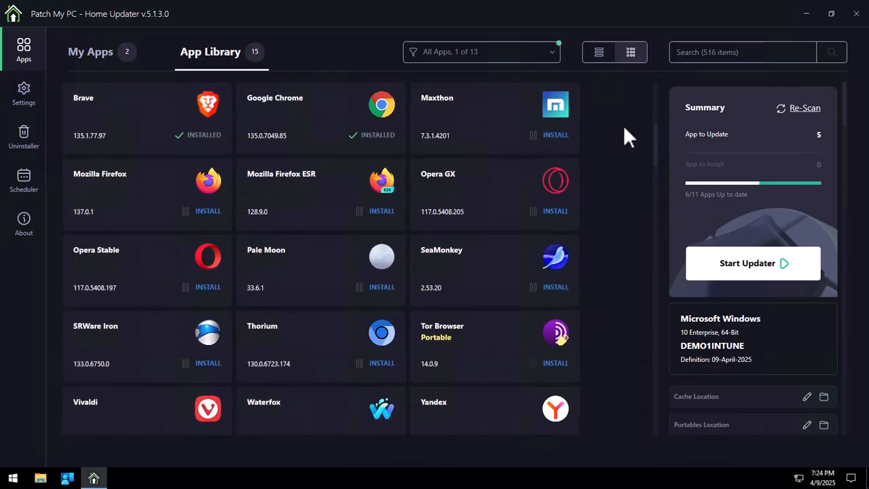
- Add the Security category to the app filter and view the matching apps under My Apps
{"action": "left_click", "coordinate": [550, 48]}
{"action": "left_click", "coordinate": [438, 355]}
{"action": "left_click", "coordinate": [513, 443]}
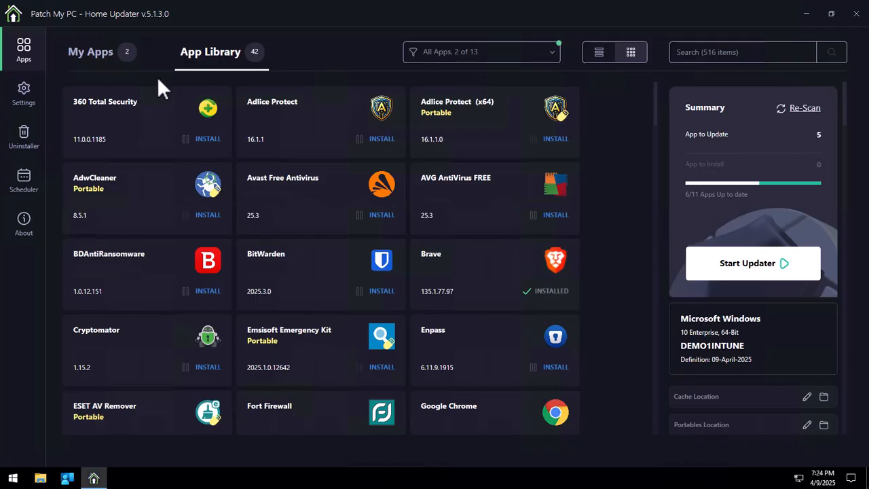
{"action": "left_click", "coordinate": [102, 54]}
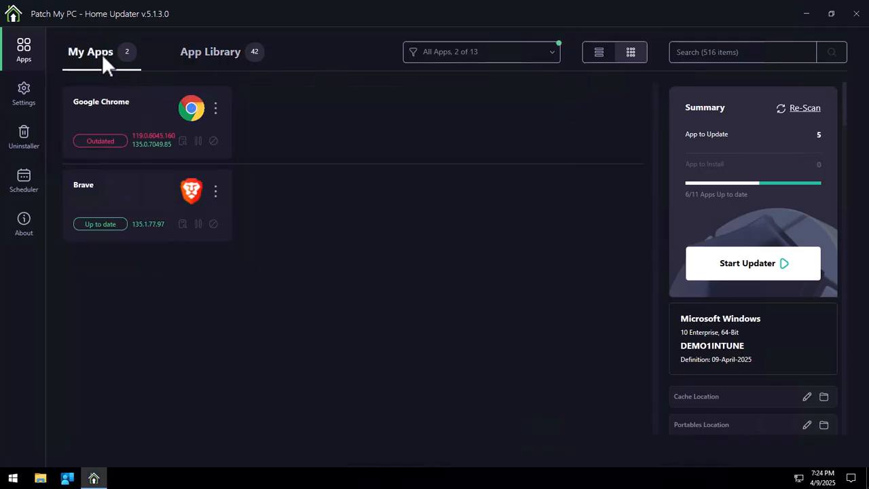
- Clear all app filters and check the full App Library and its filter options
{"action": "left_click", "coordinate": [541, 53]}
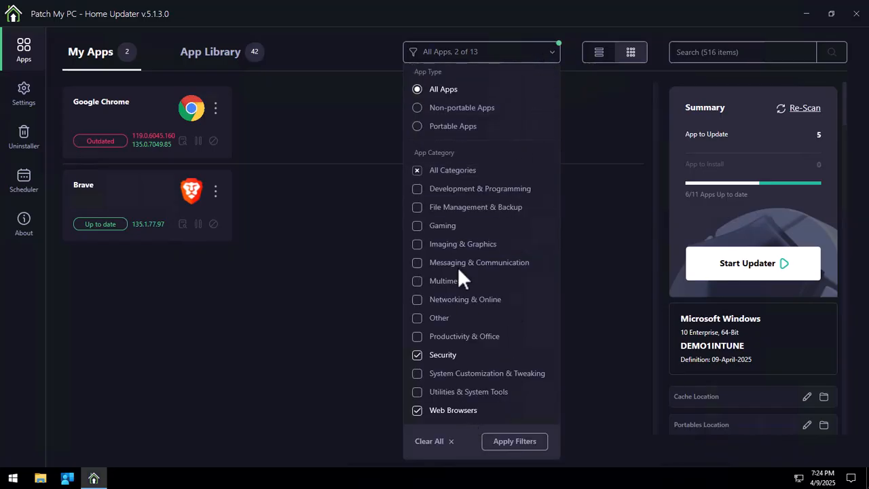
{"action": "left_click", "coordinate": [434, 441]}
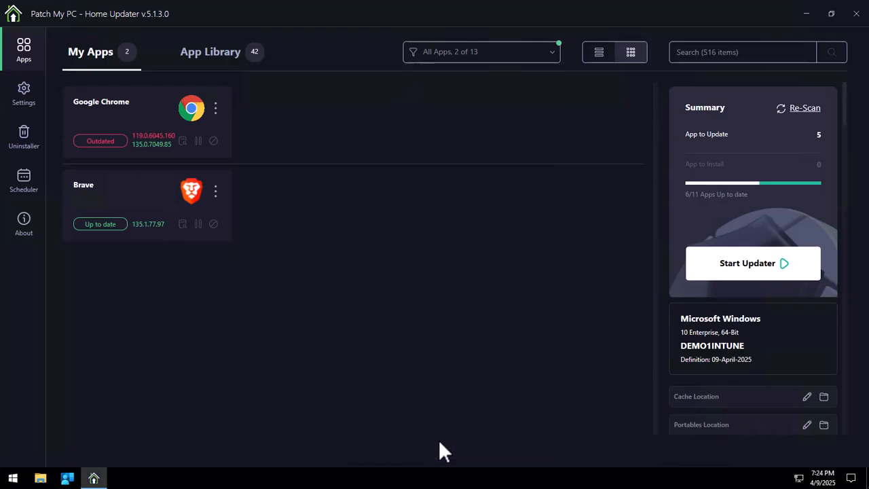
{"action": "left_click", "coordinate": [234, 55]}
{"action": "left_click", "coordinate": [542, 54]}
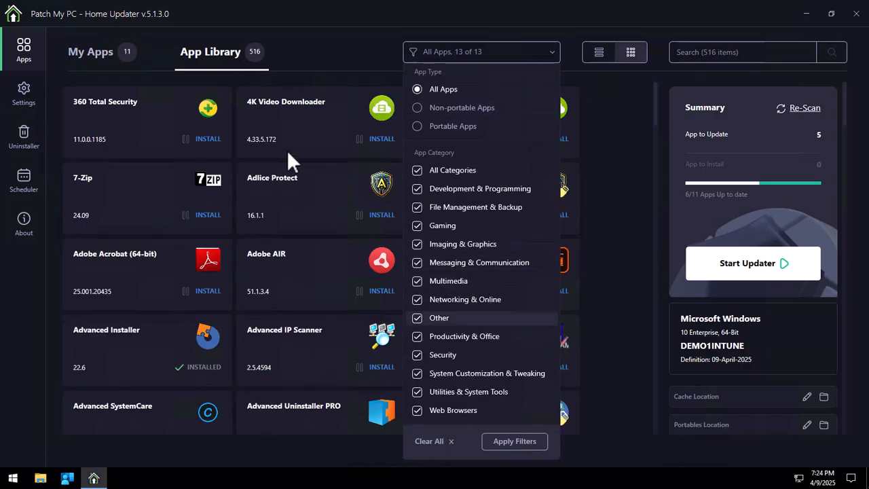
- Open the settings and review the technical, appearance, download and template options
{"action": "left_click", "coordinate": [27, 96]}
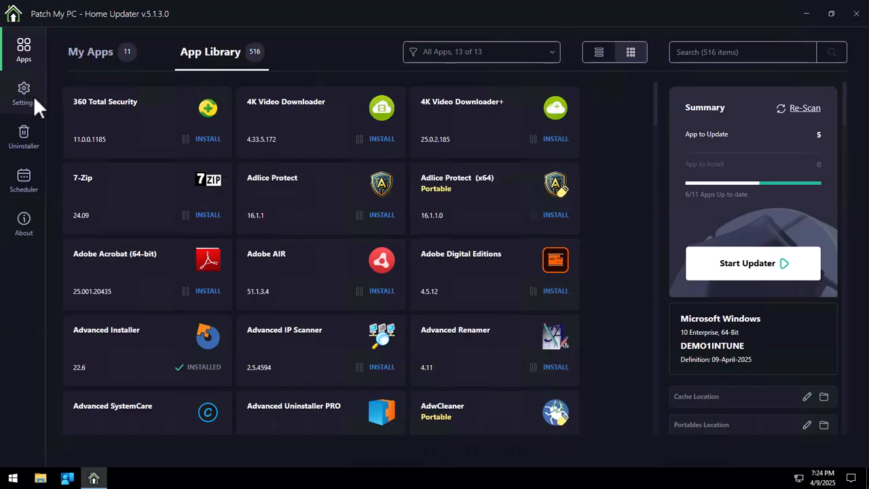
{"action": "left_click", "coordinate": [30, 92]}
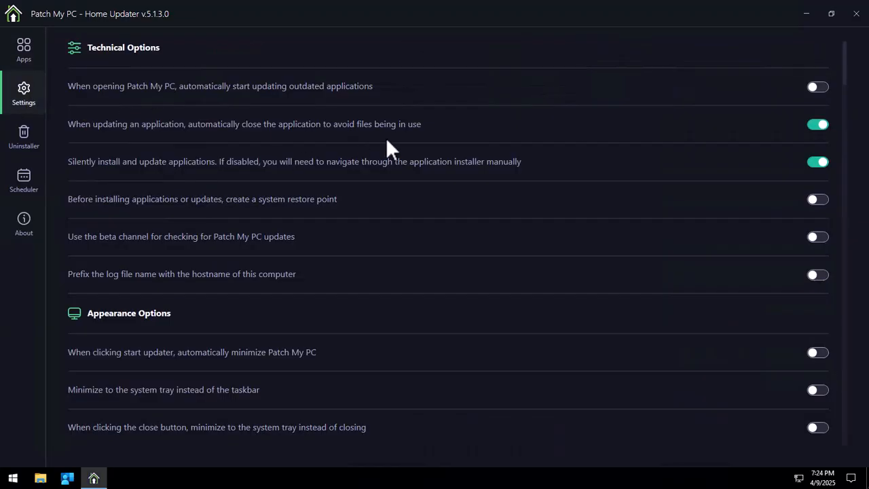
{"action": "scroll", "coordinate": [389, 143], "scroll_direction": "down", "scroll_amount": 2}
{"action": "scroll", "coordinate": [390, 143], "scroll_direction": "down", "scroll_amount": 5}
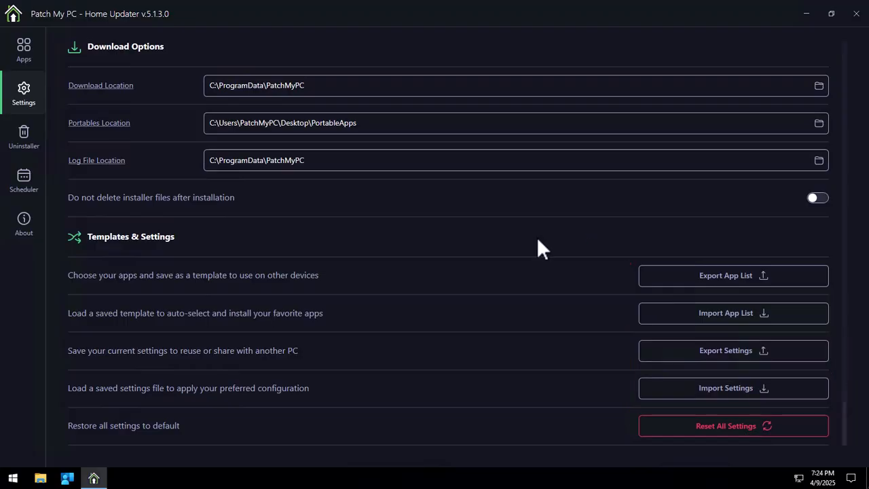
{"action": "scroll", "coordinate": [533, 234], "scroll_direction": "up", "scroll_amount": 7}
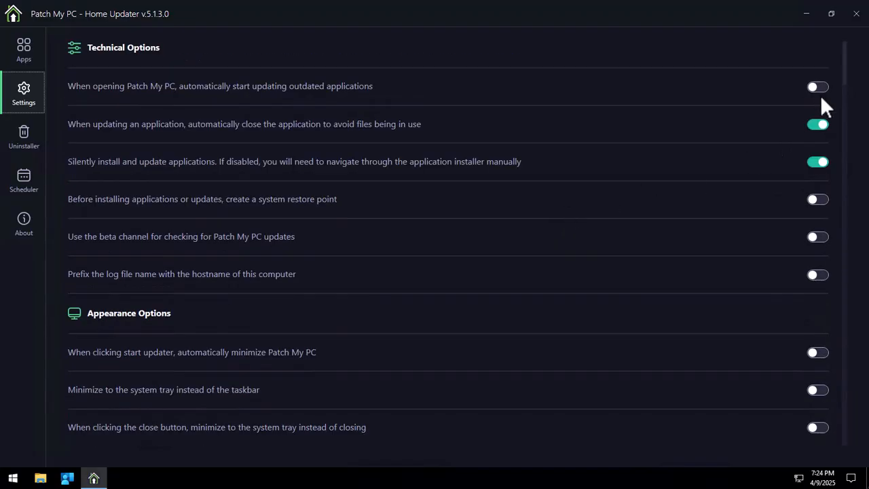
- Export the current settings to the Desktop as Home-Updater-App-Settings-2025-04-09.json
{"action": "scroll", "coordinate": [739, 339], "scroll_direction": "down", "scroll_amount": 7}
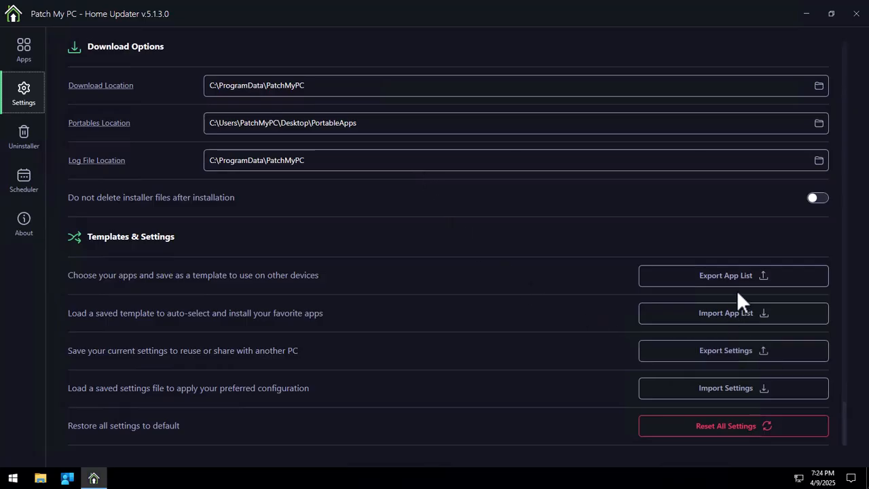
{"action": "left_click", "coordinate": [732, 358]}
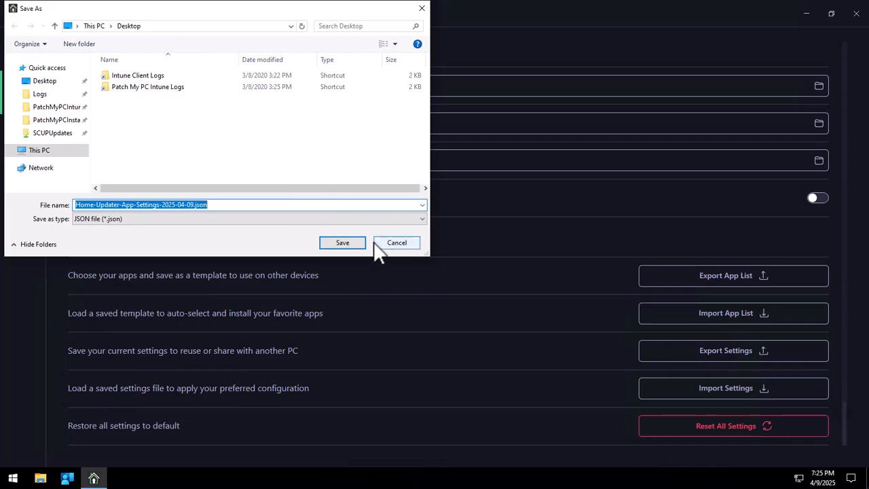
{"action": "left_click", "coordinate": [354, 244]}
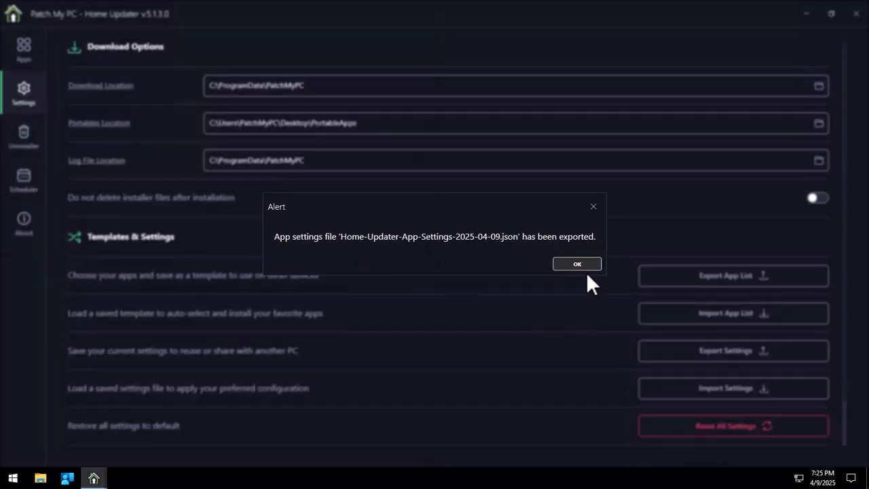
{"action": "left_click", "coordinate": [585, 268]}
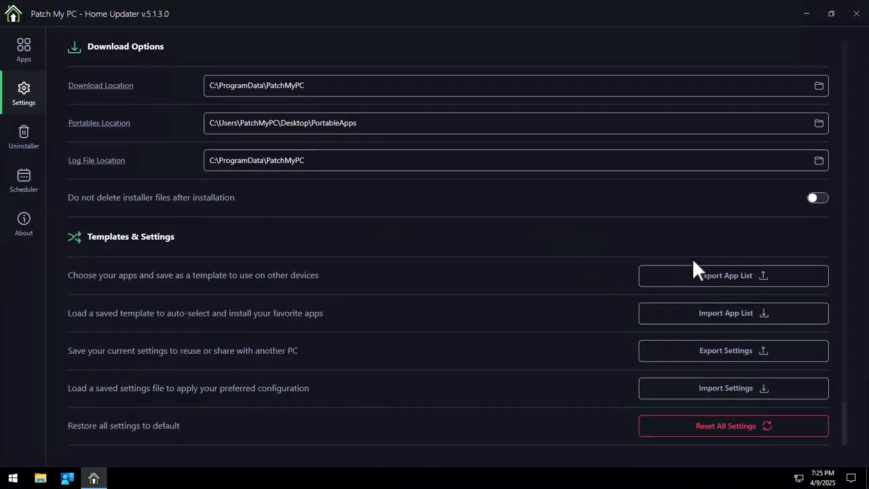
- Start an app list export, filter the template to My Apps and select every listed app
{"action": "left_click", "coordinate": [715, 273]}
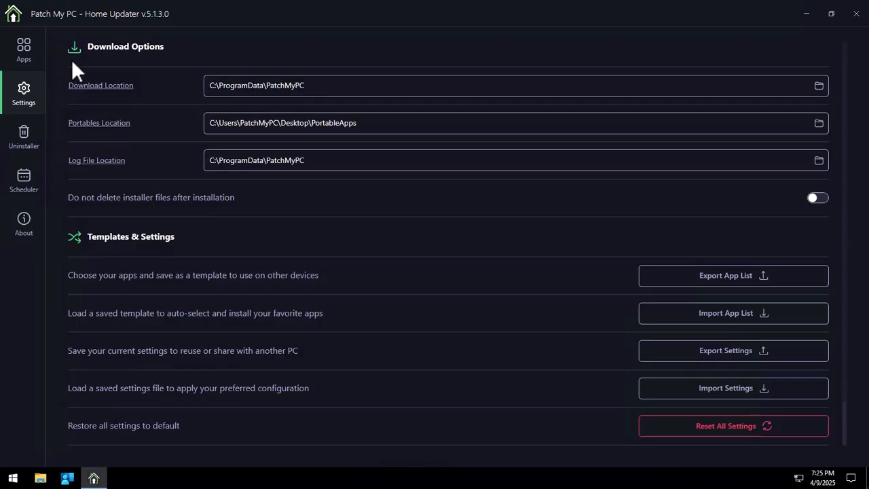
{"action": "left_click", "coordinate": [748, 274]}
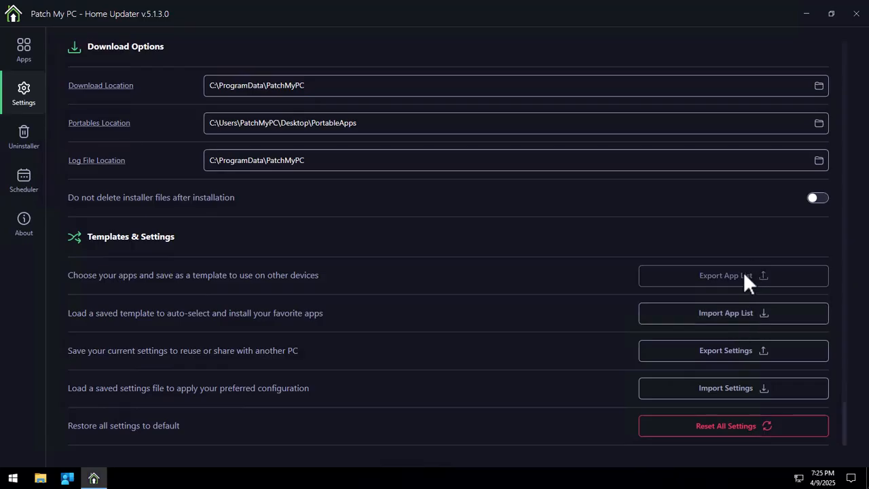
{"action": "left_click", "coordinate": [743, 271]}
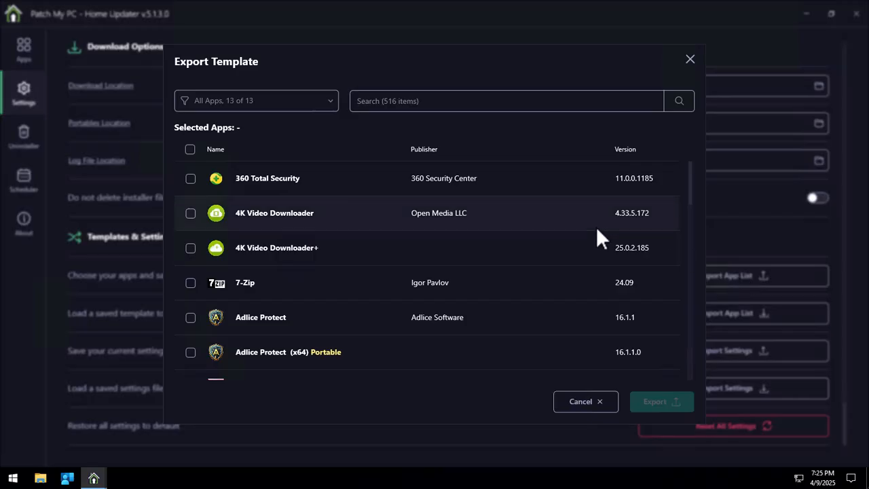
{"action": "left_click", "coordinate": [309, 109]}
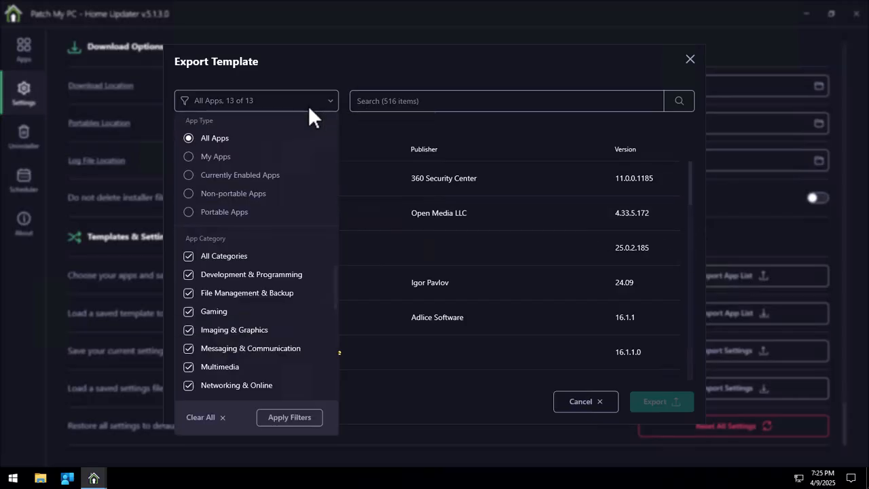
{"action": "left_click", "coordinate": [213, 156]}
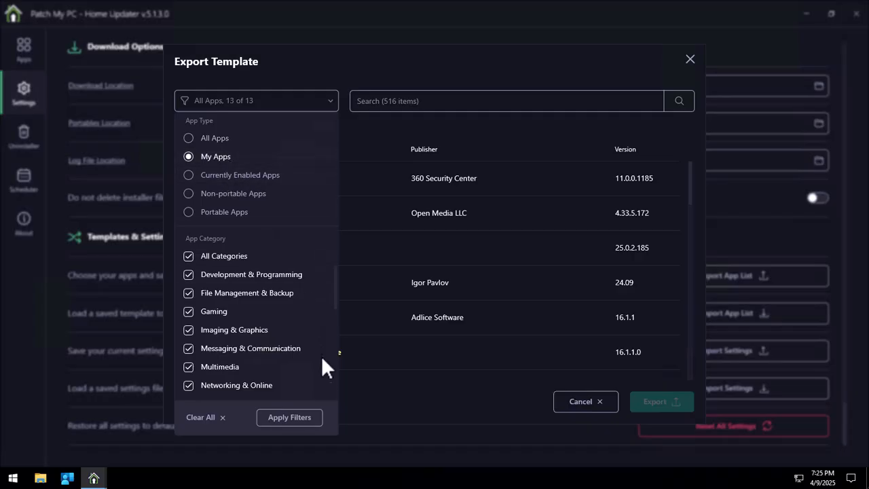
{"action": "left_click", "coordinate": [305, 417]}
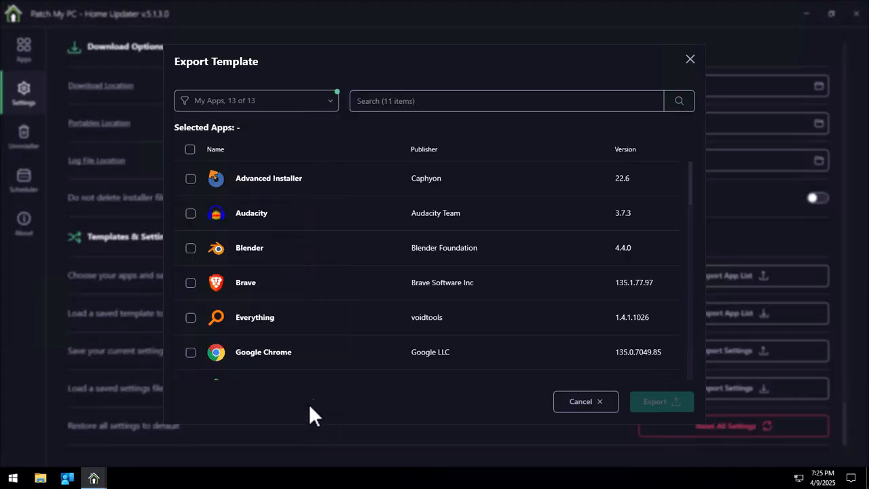
{"action": "left_click", "coordinate": [189, 148]}
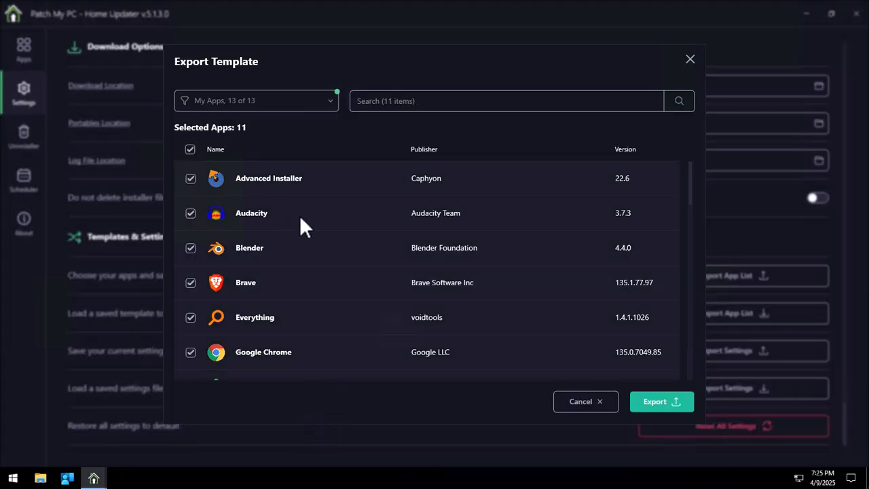
- Export the selected apps to the Desktop as the template Home-Updater-App-List-11-Apps.json
{"action": "scroll", "coordinate": [347, 278], "scroll_direction": "down", "scroll_amount": 3}
{"action": "scroll", "coordinate": [347, 278], "scroll_direction": "up", "scroll_amount": 3}
{"action": "left_click", "coordinate": [662, 401]}
{"action": "left_click", "coordinate": [683, 401]}
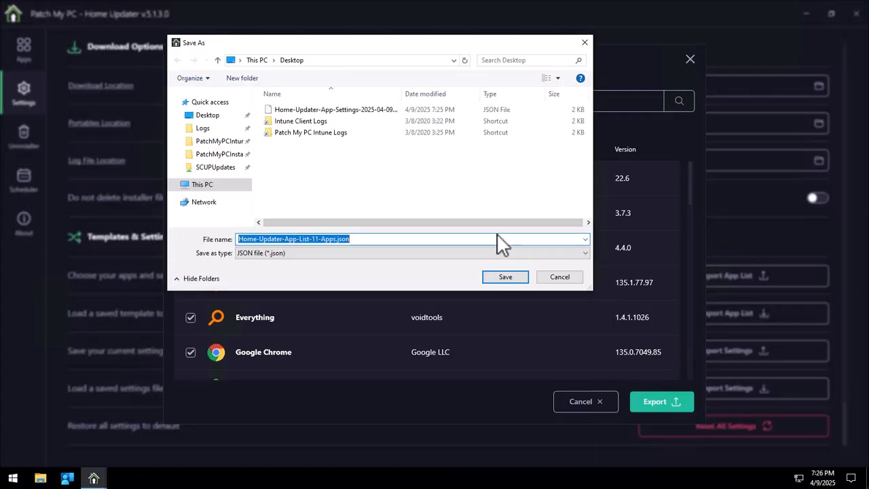
{"action": "left_click", "coordinate": [513, 279]}
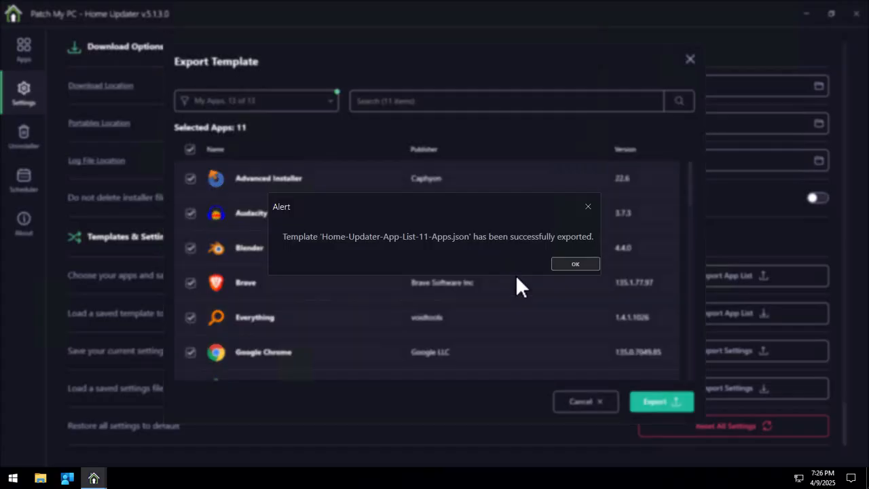
{"action": "left_click", "coordinate": [592, 259]}
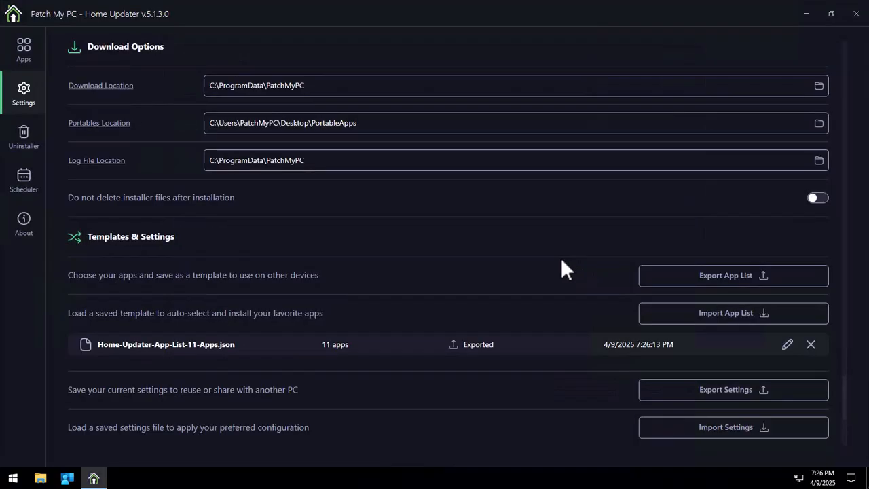
- Start another app list export and select Anki, Any Video Converter, Bandizip, CopyQ and Core FTP LE from all apps
{"action": "left_click", "coordinate": [747, 274]}
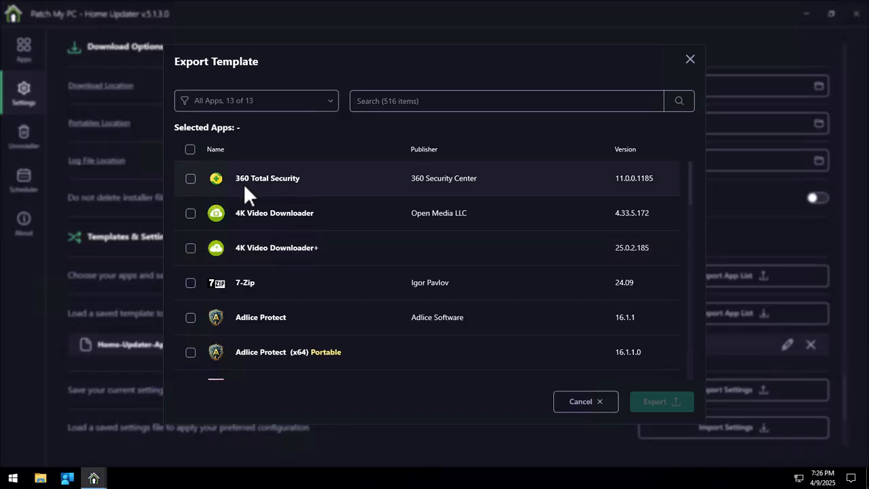
{"action": "scroll", "coordinate": [287, 193], "scroll_direction": "down", "scroll_amount": 3}
{"action": "scroll", "coordinate": [287, 193], "scroll_direction": "down", "scroll_amount": 3}
{"action": "left_click", "coordinate": [192, 248]}
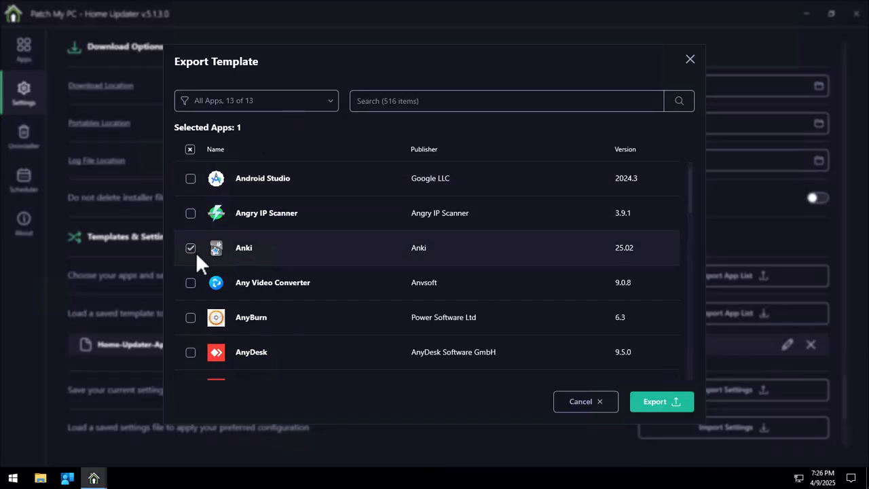
{"action": "left_click", "coordinate": [191, 283]}
{"action": "scroll", "coordinate": [201, 288], "scroll_direction": "down", "scroll_amount": 3}
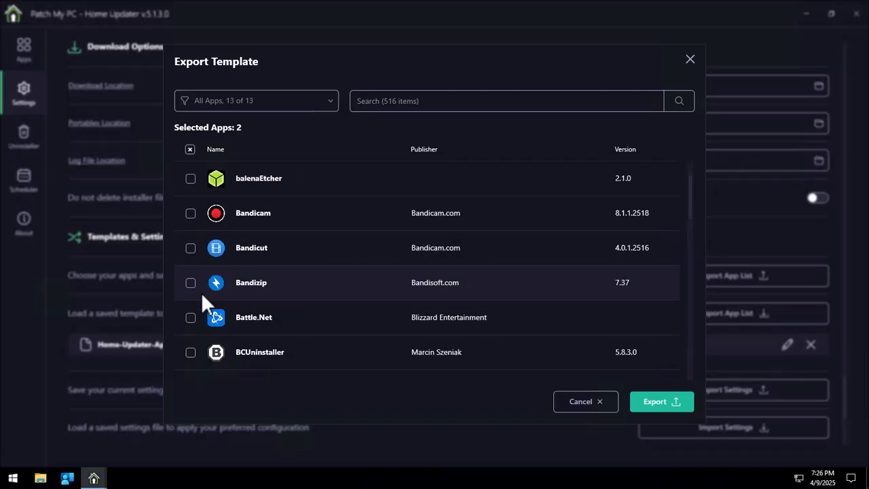
{"action": "left_click", "coordinate": [190, 283]}
{"action": "scroll", "coordinate": [226, 303], "scroll_direction": "down", "scroll_amount": 5}
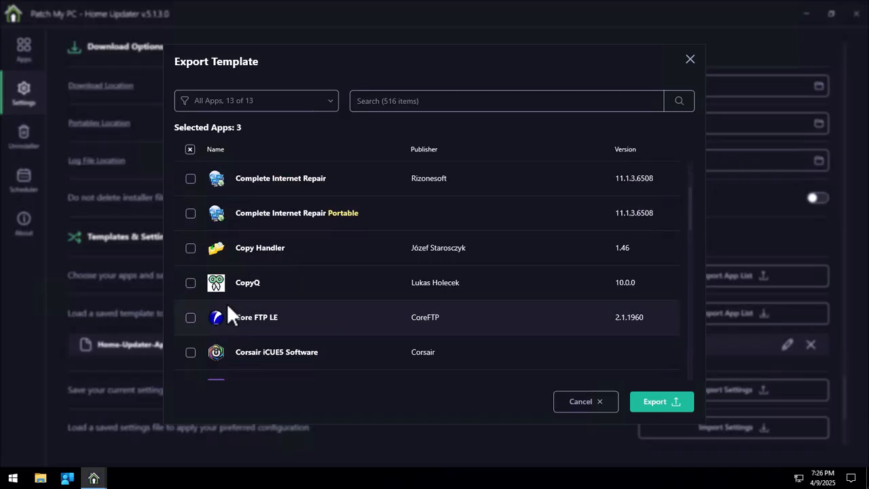
{"action": "left_click", "coordinate": [190, 283]}
{"action": "left_click", "coordinate": [192, 317]}
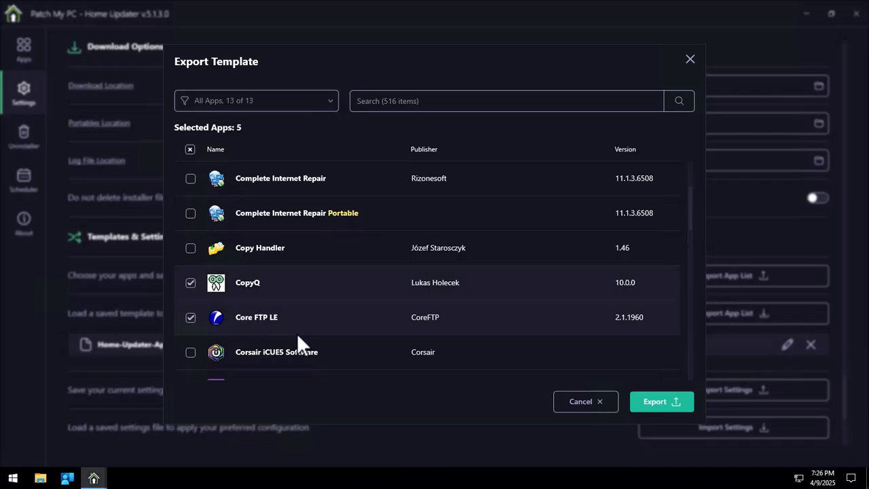
- Add Complete Internet Repair Portable to the selection and export the template to the Desktop as Home-Updater-App-List-6-Apps.json
{"action": "left_click", "coordinate": [190, 213]}
{"action": "left_click", "coordinate": [663, 401]}
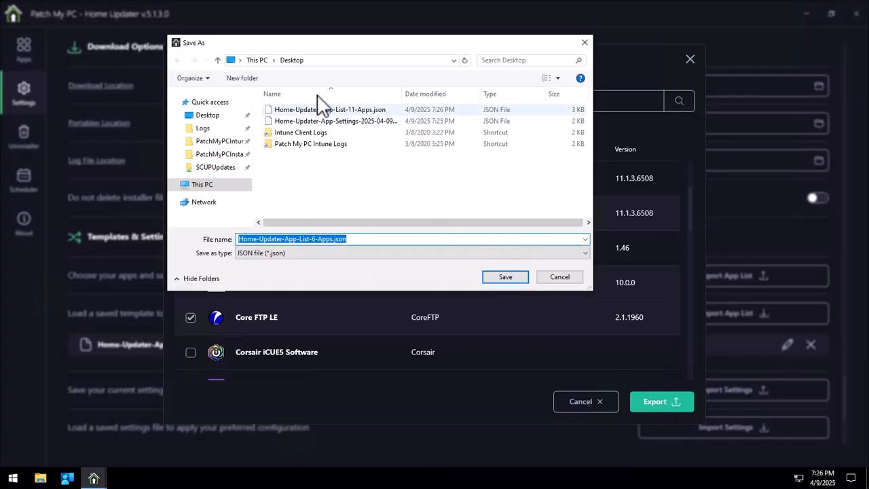
{"action": "left_click", "coordinate": [510, 279]}
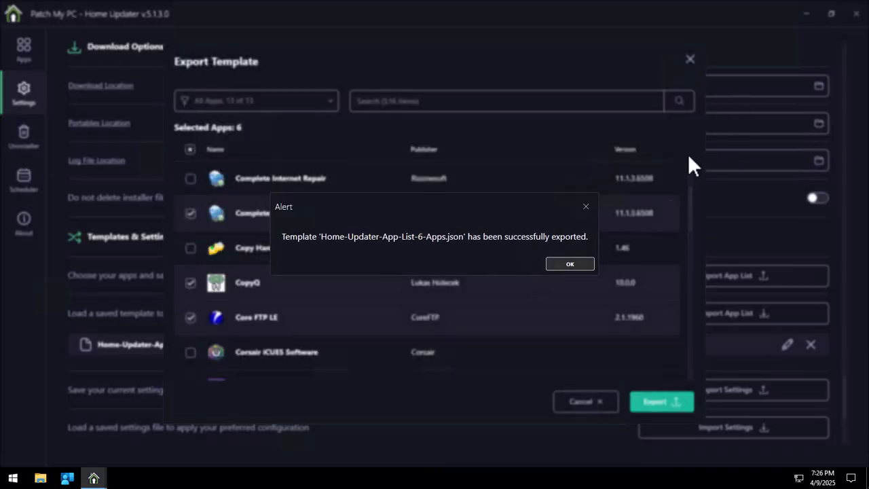
{"action": "left_click", "coordinate": [571, 264]}
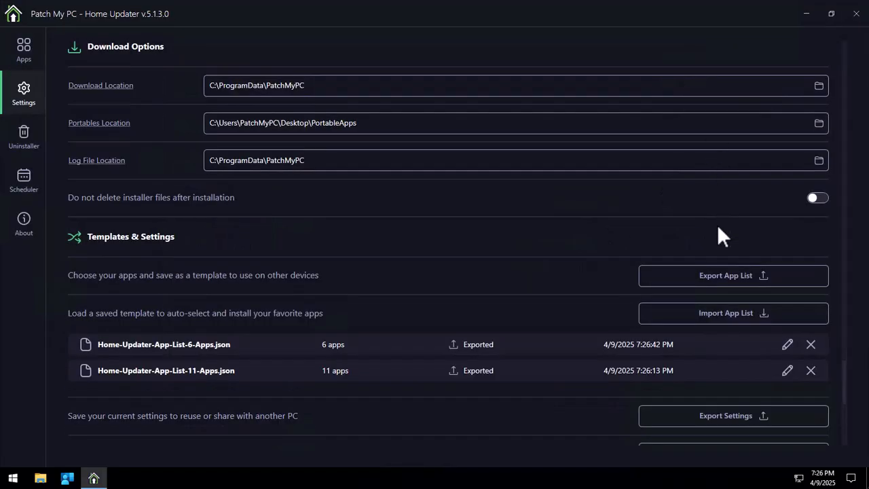
- Import the app list Home-Updater-App-List-6-Apps.json from the Desktop and install all its selected apps
{"action": "left_click", "coordinate": [718, 316]}
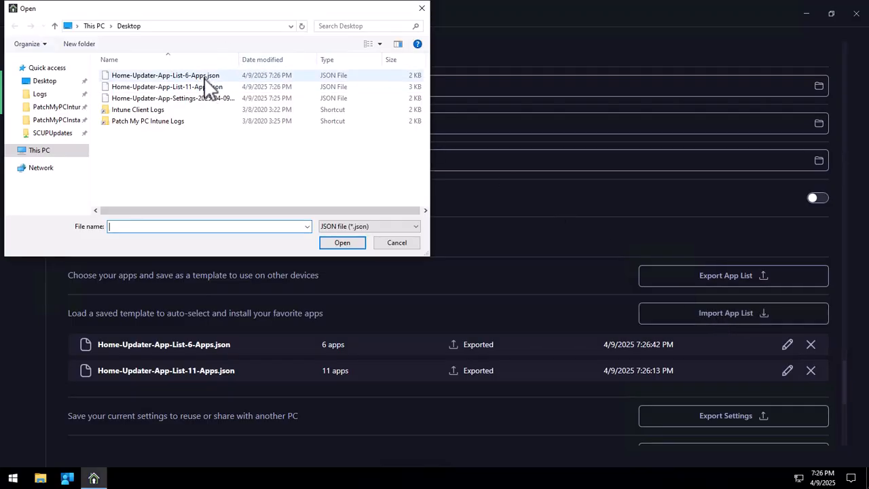
{"action": "double_click", "coordinate": [203, 77]}
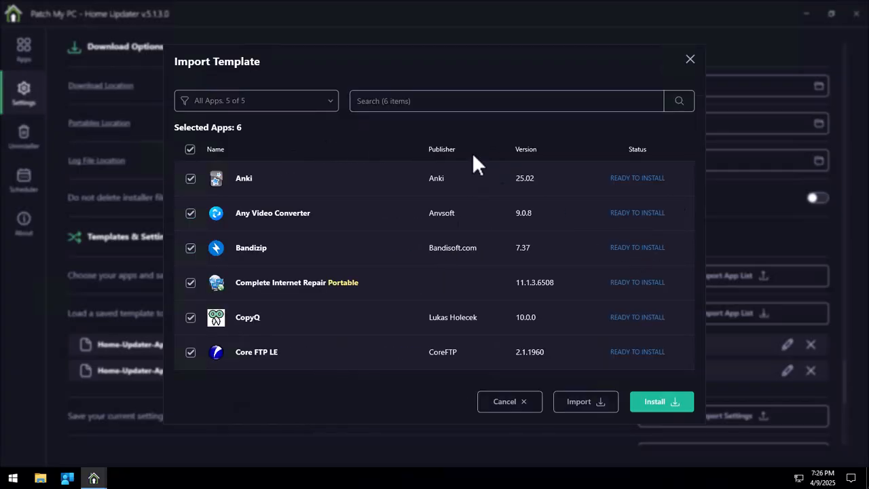
{"action": "left_click", "coordinate": [654, 403]}
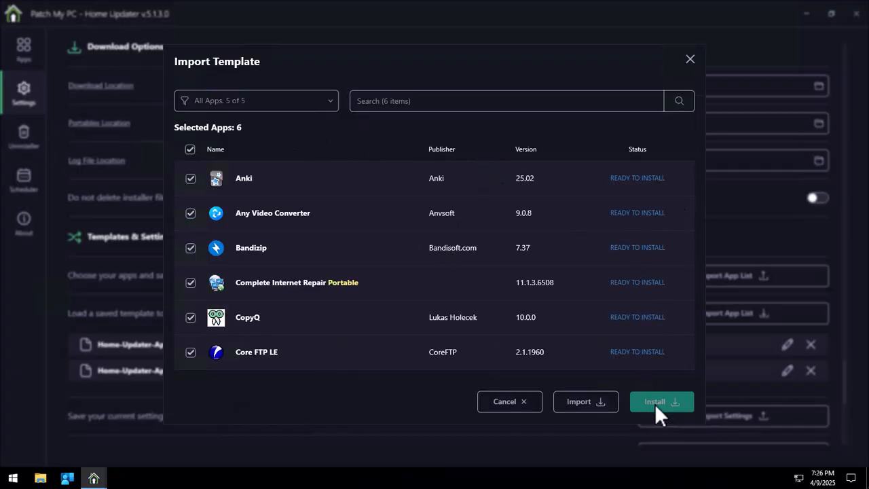